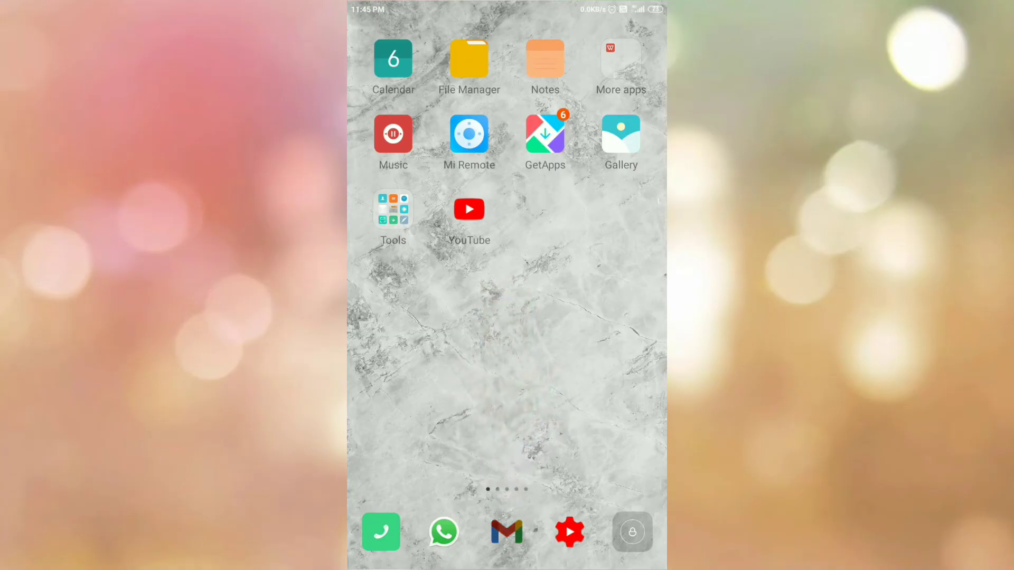
Launch Gmail and open the account list to add another account
{"action": "left_click", "coordinate": [507, 532]}
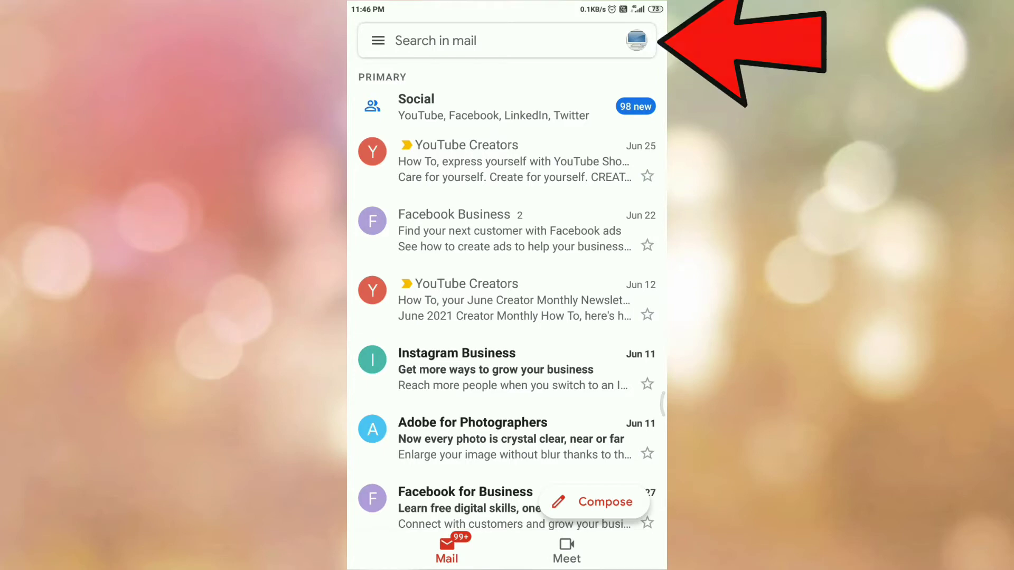
{"action": "left_click", "coordinate": [636, 40]}
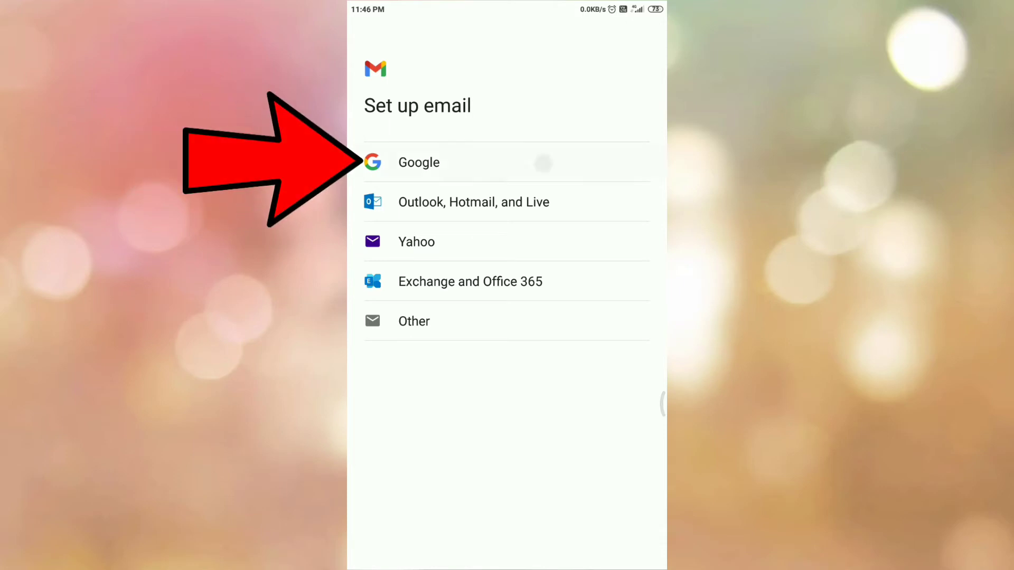
Choose Google as the provider and submit the new account's email address
{"action": "left_click", "coordinate": [544, 163]}
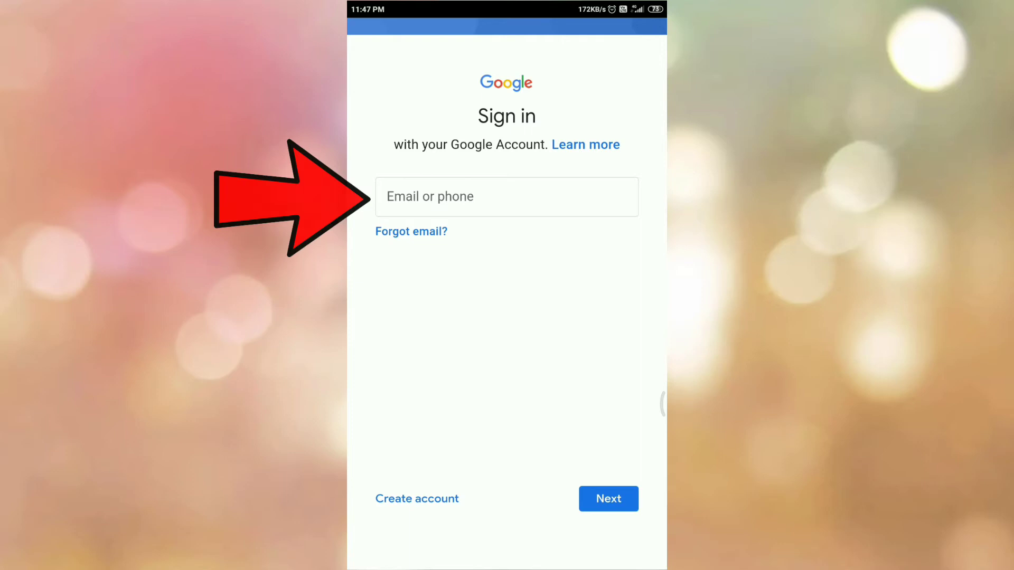
{"action": "left_click", "coordinate": [507, 197]}
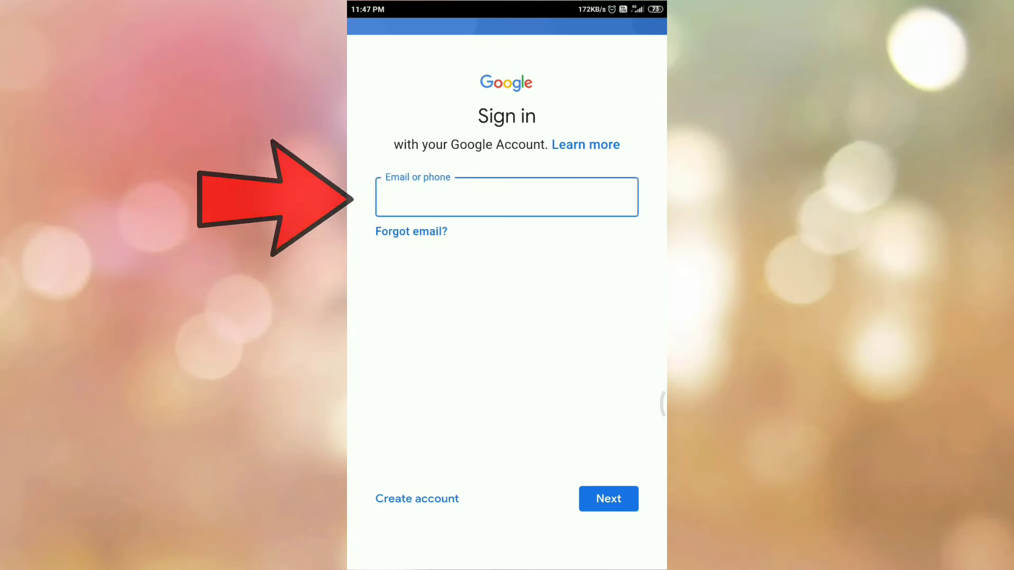
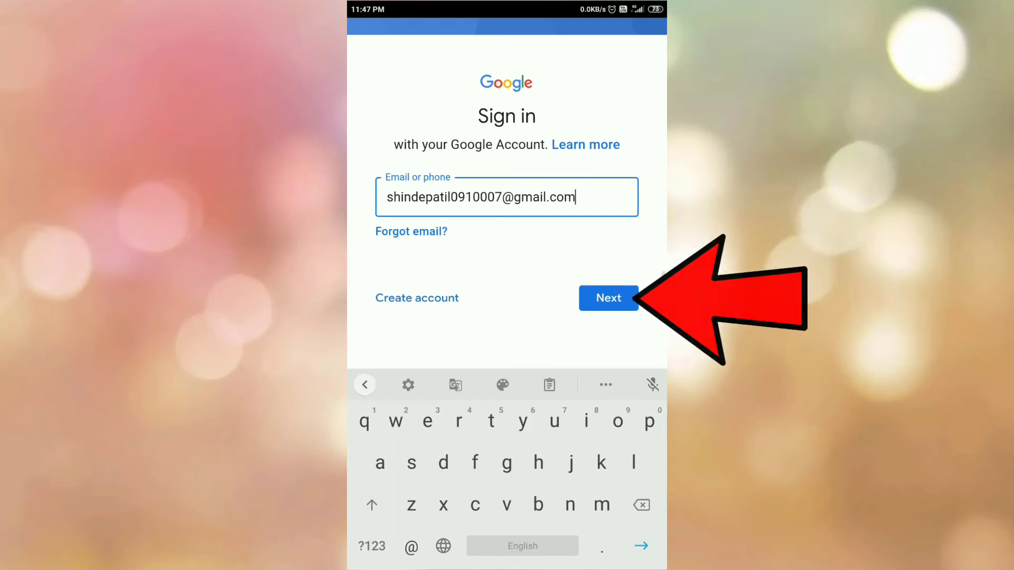
{"action": "left_click", "coordinate": [609, 299]}
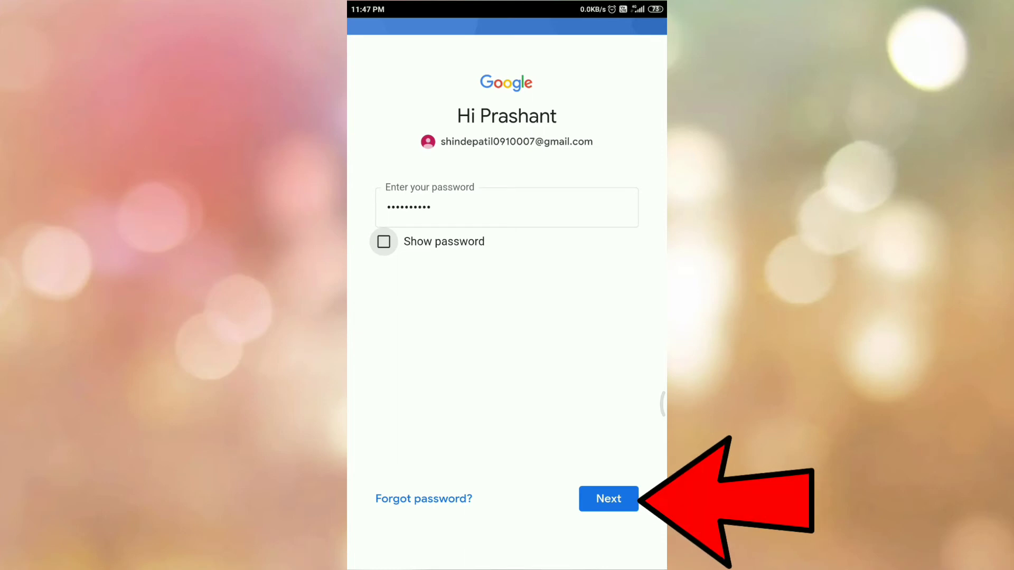
Submit the password and agree to Google's terms to reach the Primary inbox
{"action": "left_click", "coordinate": [609, 498]}
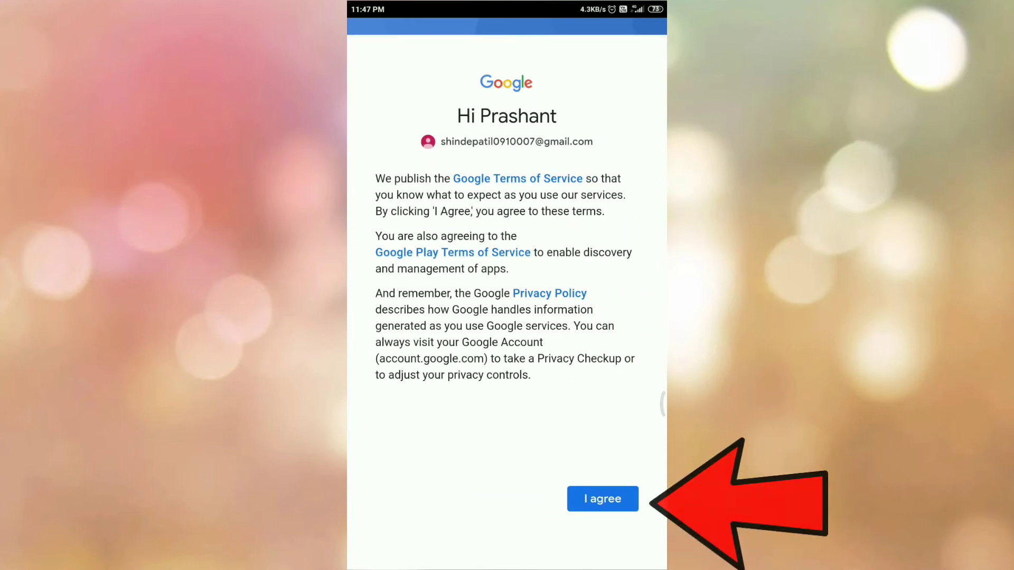
{"action": "left_click", "coordinate": [602, 498]}
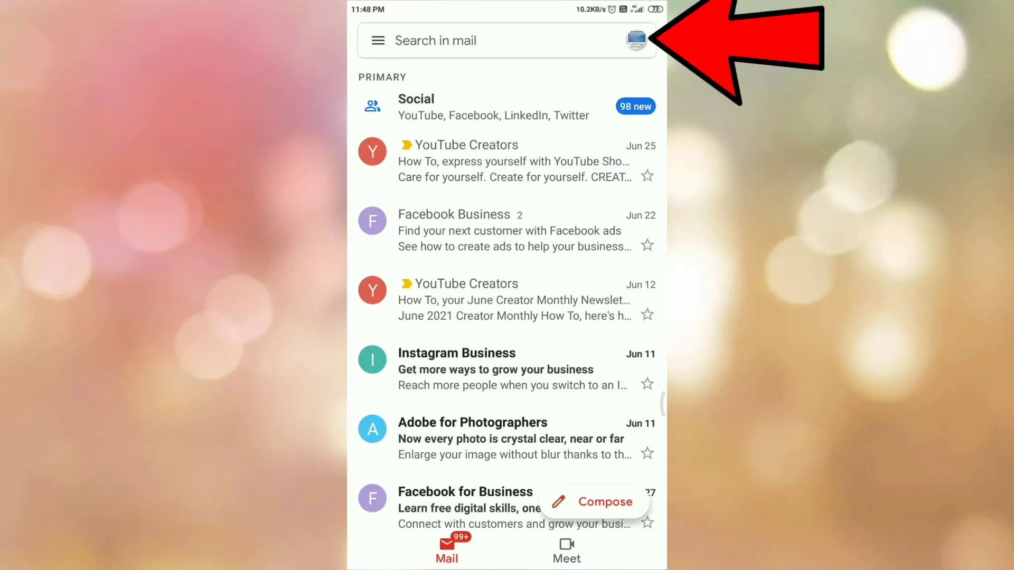
Pick the newly added account from the Gmail account switcher
{"action": "left_click", "coordinate": [636, 40]}
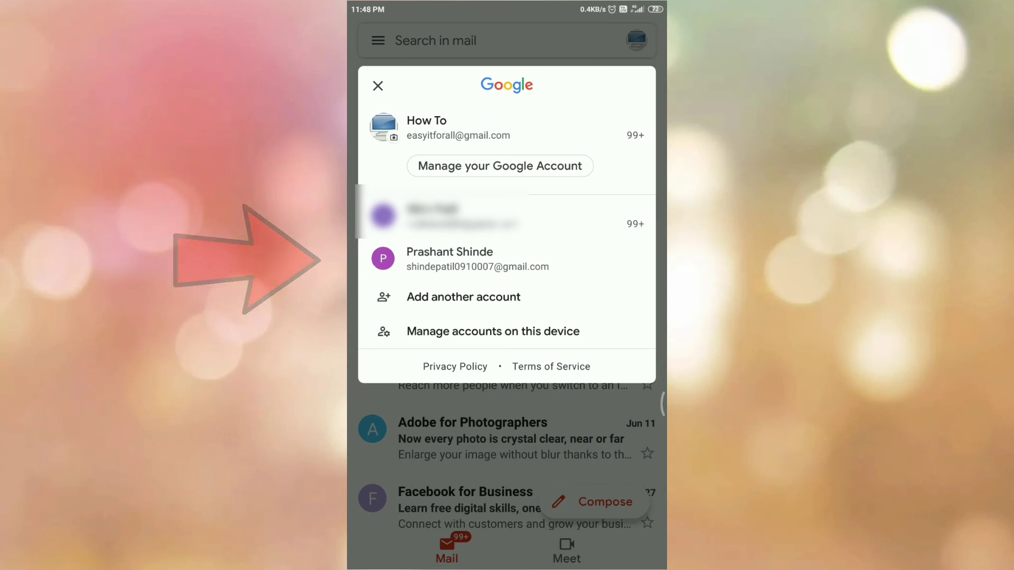
{"action": "left_click", "coordinate": [476, 258]}
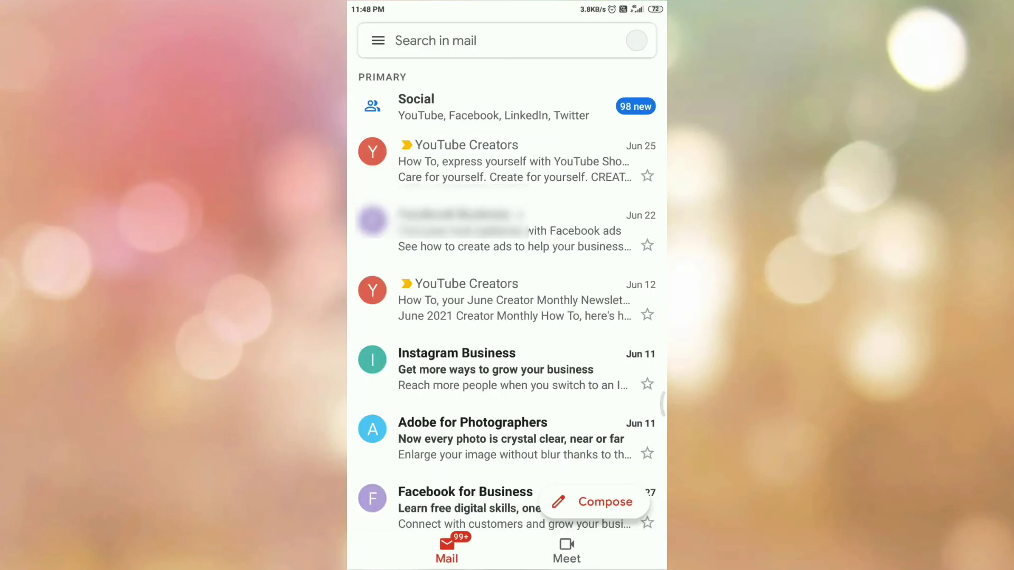